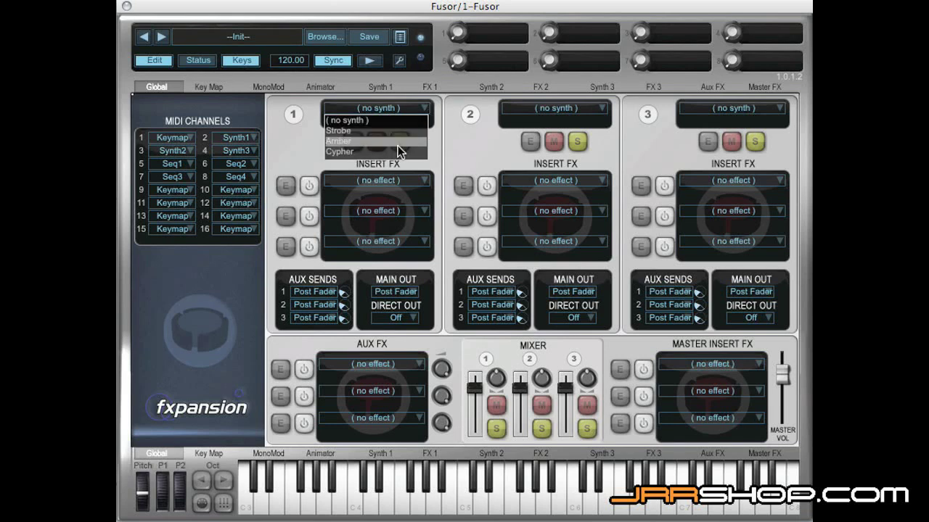
- Choose Strobe in slot 1's synth dropdown, opening its Init patch editor
left_click(403, 130)
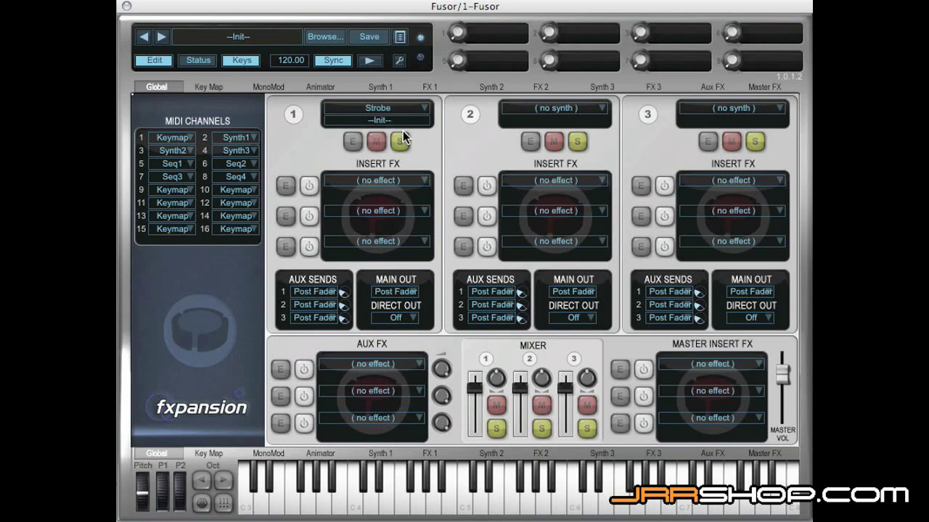
- Filter Strobe's preset browser to Keys style and load KB Wave Delays
left_click(356, 141)
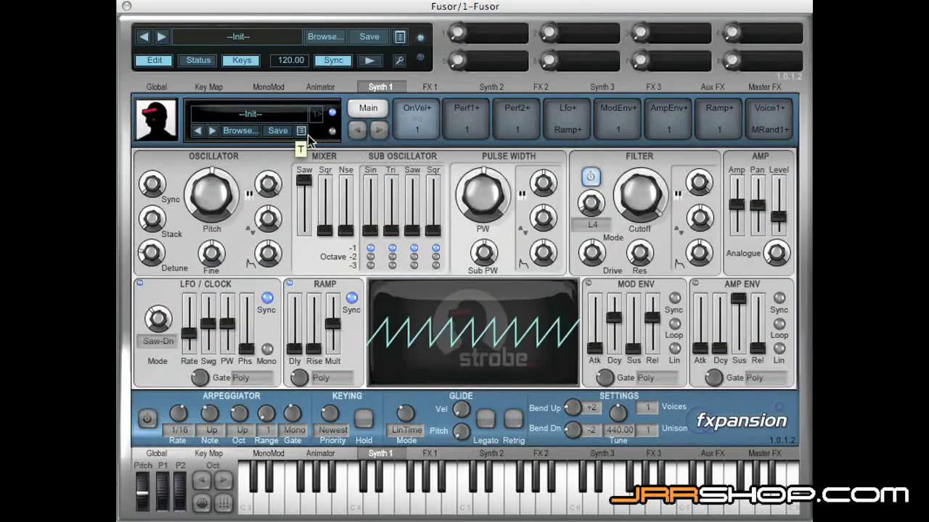
left_click(239, 131)
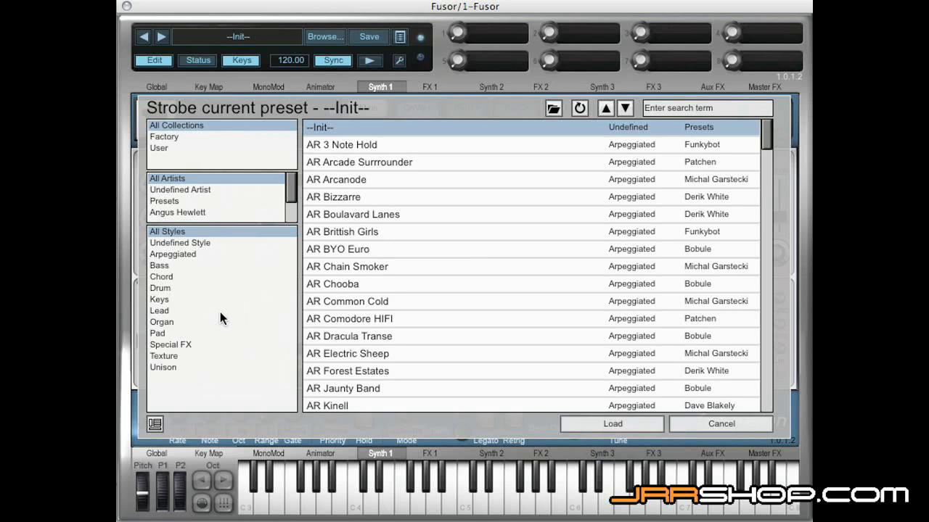
left_click(160, 300)
scroll(443, 267, "down", 10)
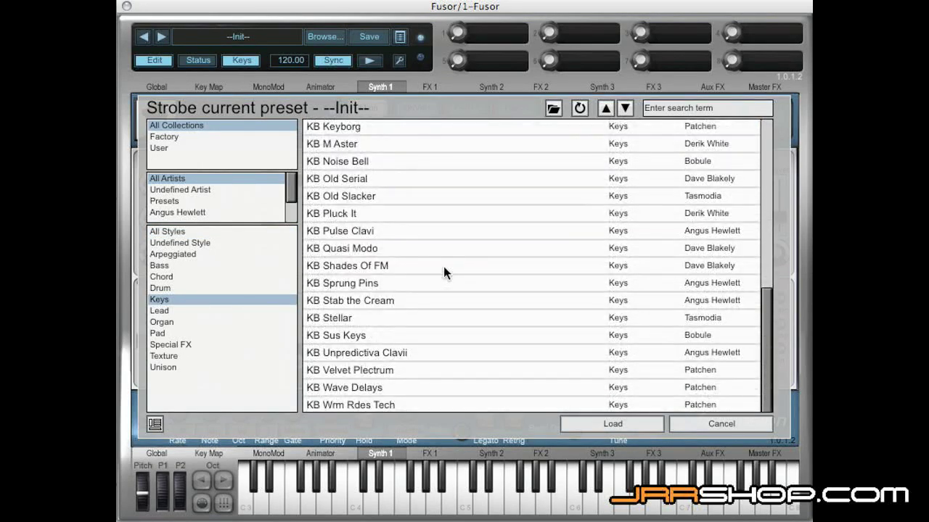
left_click(630, 427)
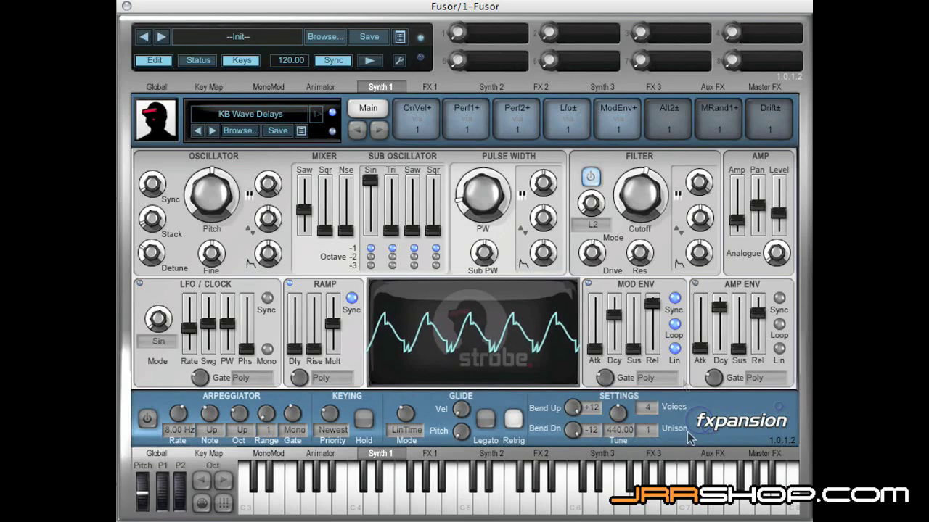
- Show the Animator page, with engine 1 as a Mod Sequencer routed to Synth1
mouse_move(459, 63)
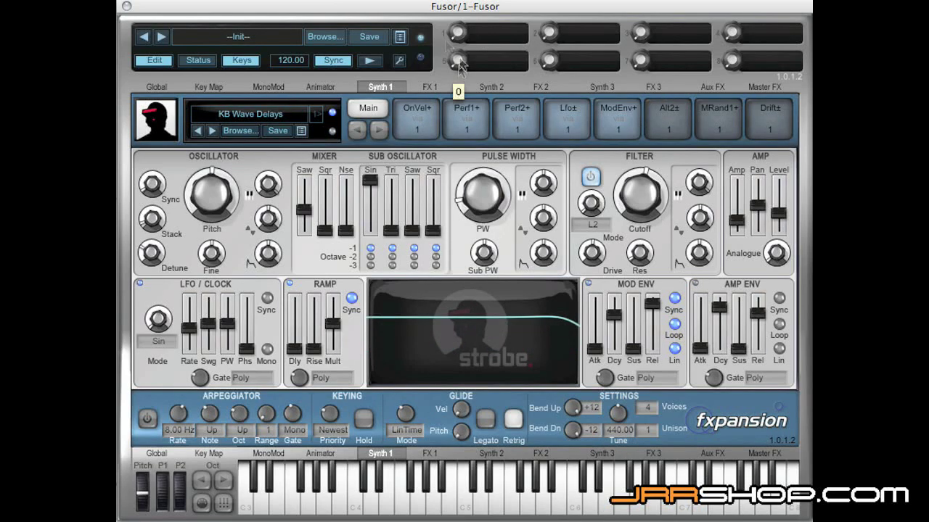
left_click(319, 88)
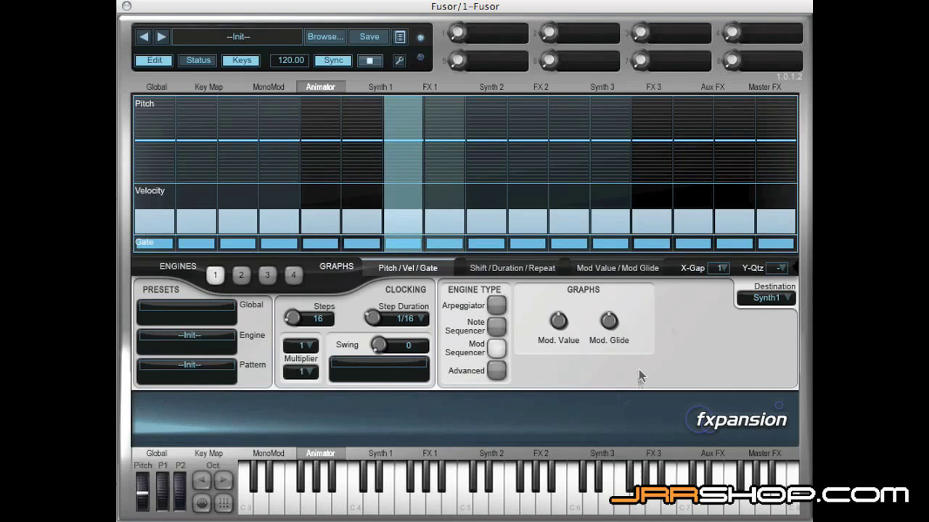
- Set engine 1 to Advanced with Latch/Hold Off, Arp Mode FwdRev and Oct Range 2
left_click(499, 373)
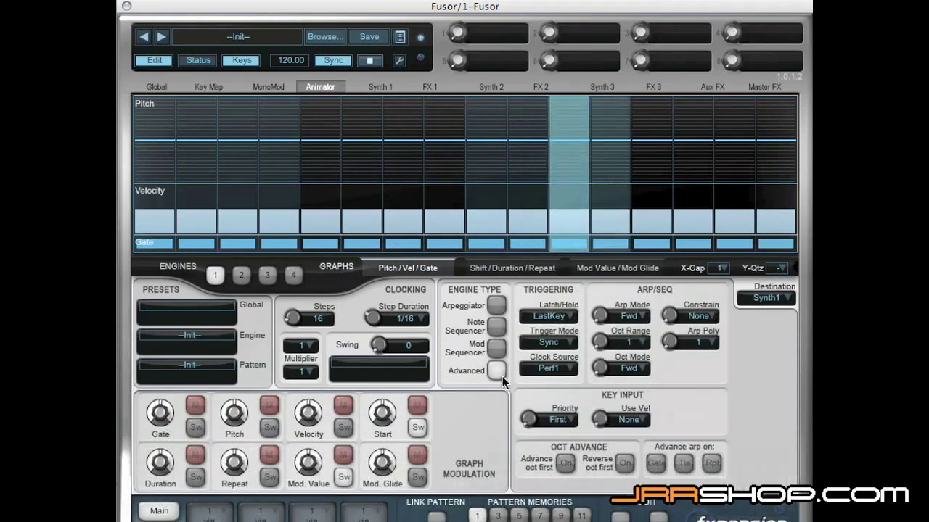
left_click(570, 319)
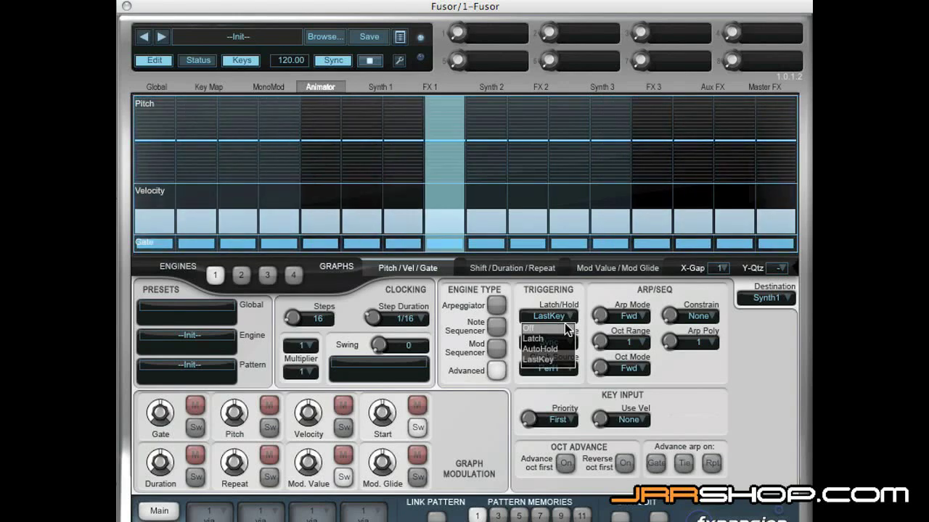
left_click(565, 327)
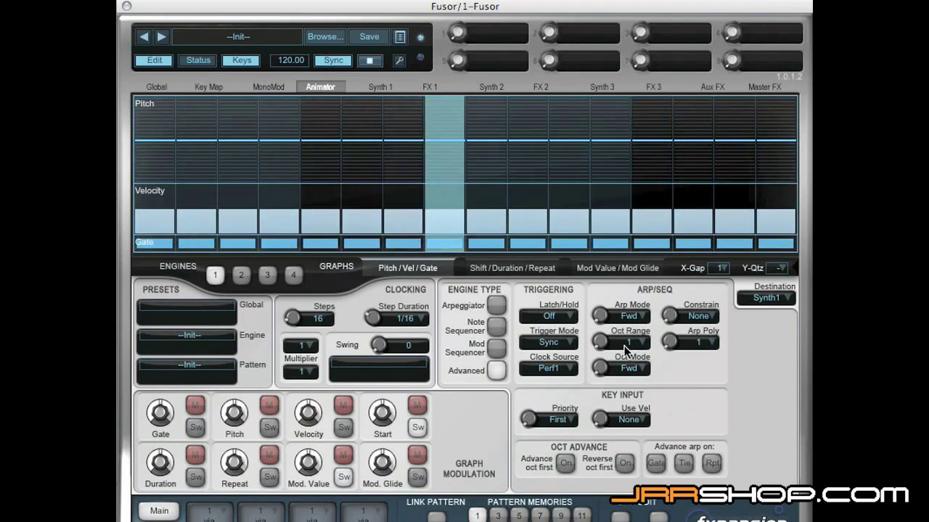
left_click(629, 316)
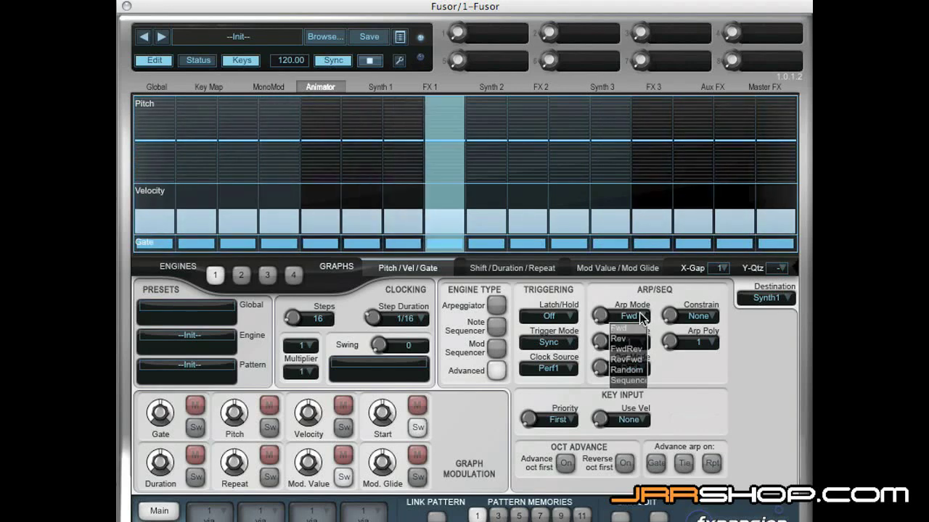
left_click(638, 352)
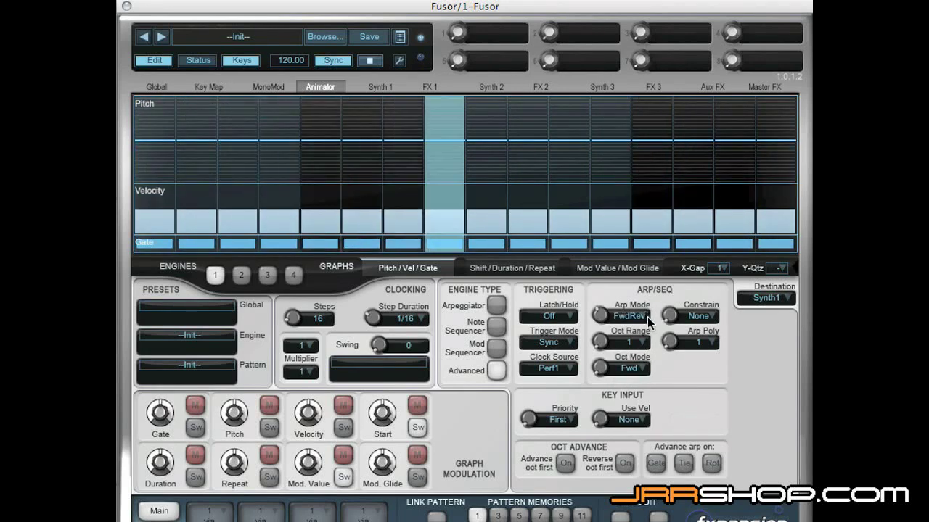
left_click(643, 343)
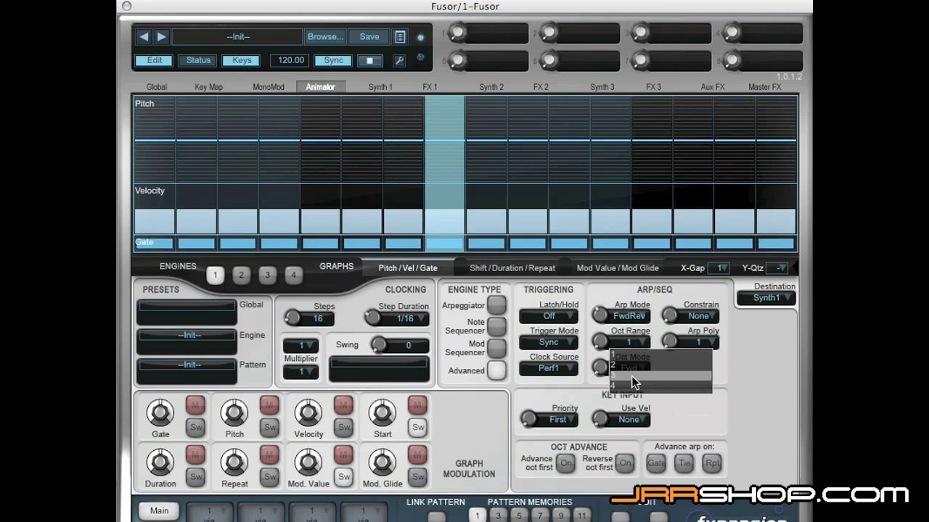
left_click(633, 368)
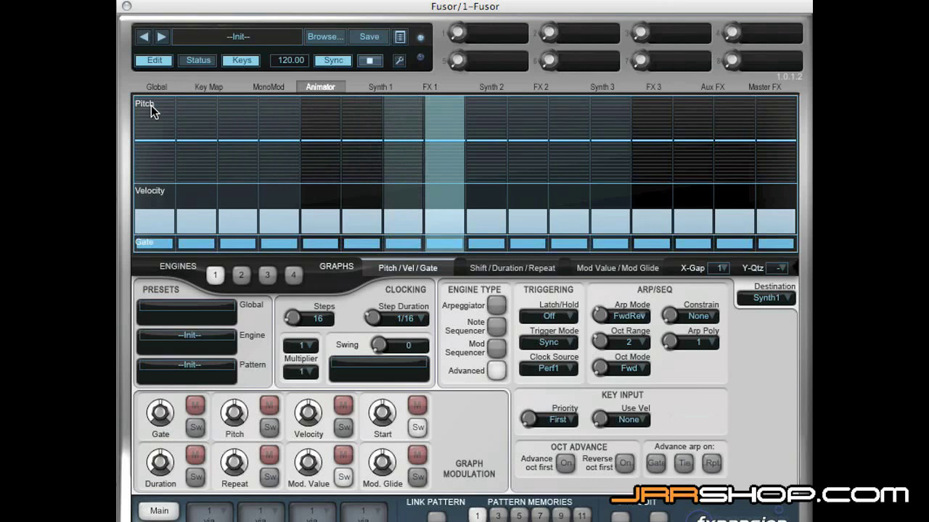
- Raise the pitch of steps 2, 5 and 8, lower step 10, and set Step Duration to 1/8T
left_click_drag(198, 126, 200, 112)
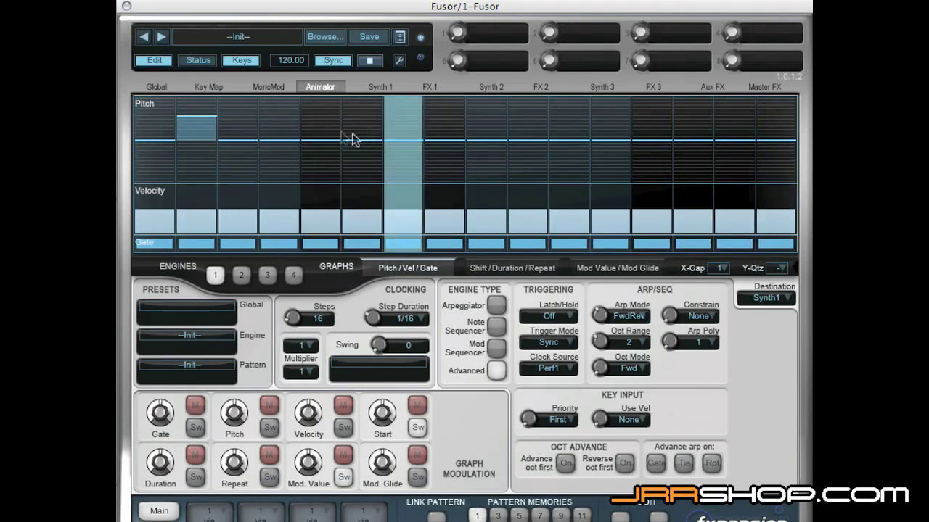
left_click_drag(322, 118, 330, 98)
left_click_drag(440, 141, 446, 116)
left_click_drag(528, 141, 529, 181)
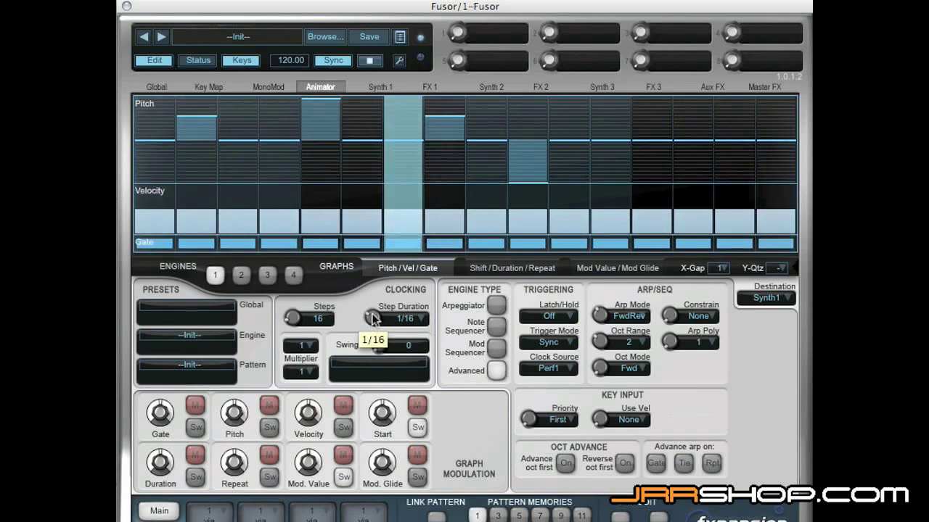
left_click_drag(376, 305, 375, 328)
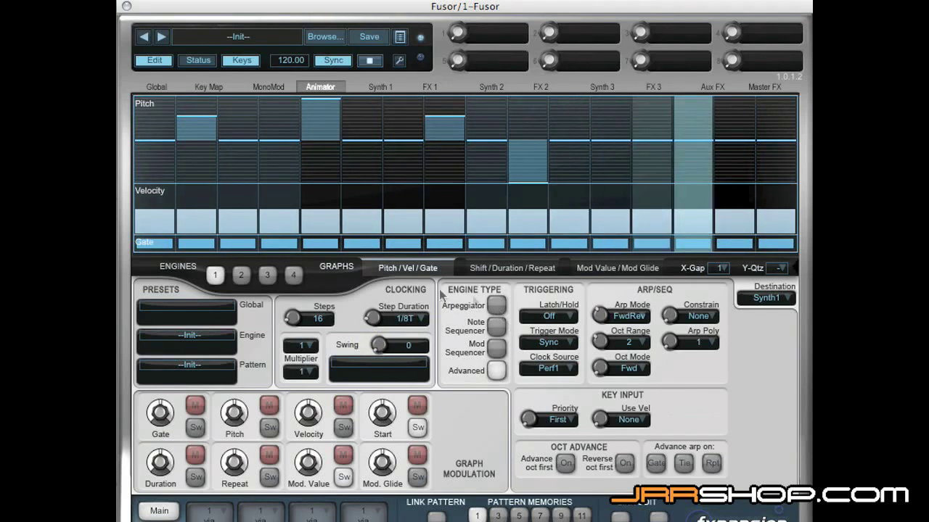
- Turn the Steps knob down to cut engine 1's pattern to 10 steps
mouse_move(287, 325)
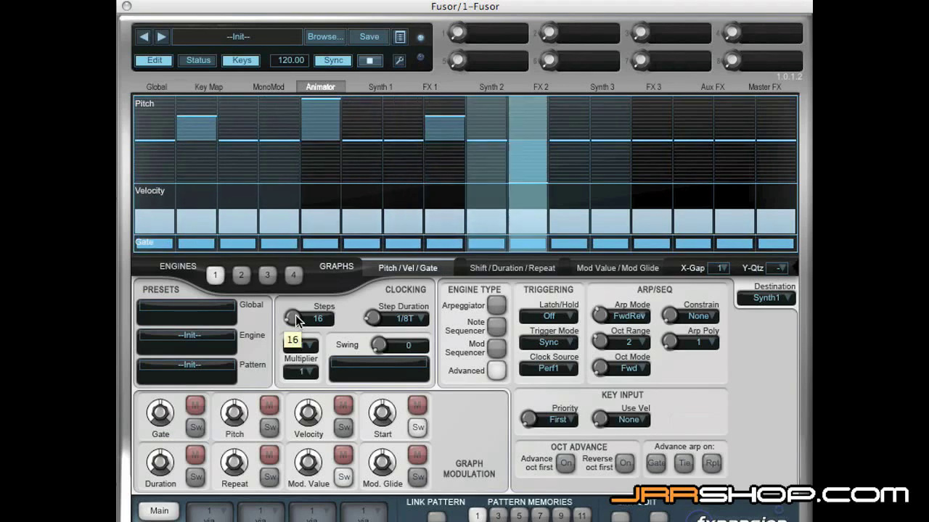
left_click_drag(296, 315, 295, 323)
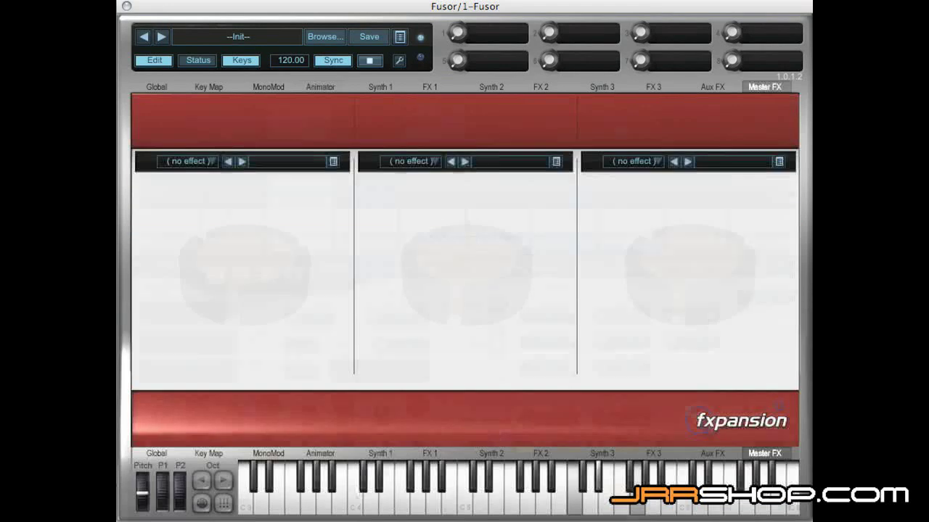
- Load a Delay from General Effects into the middle master slot, then return to Animator
left_click(372, 190)
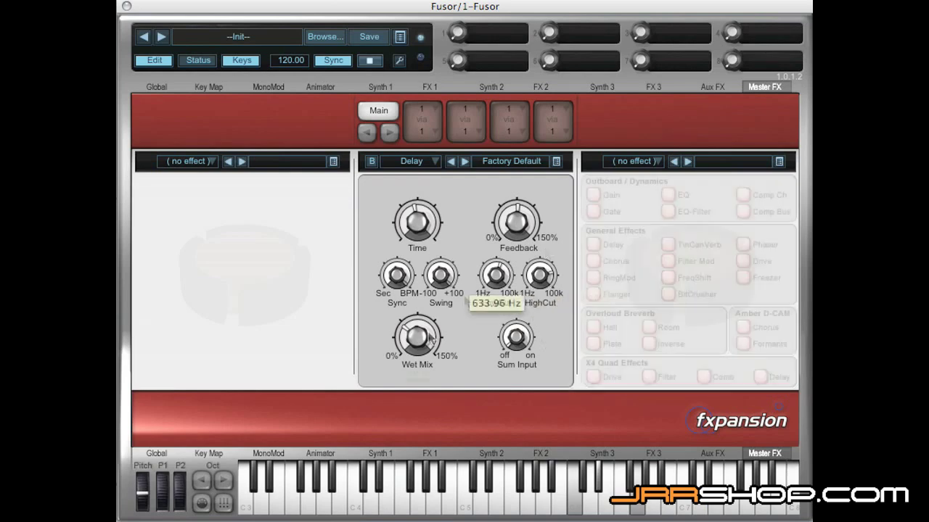
left_click(332, 454)
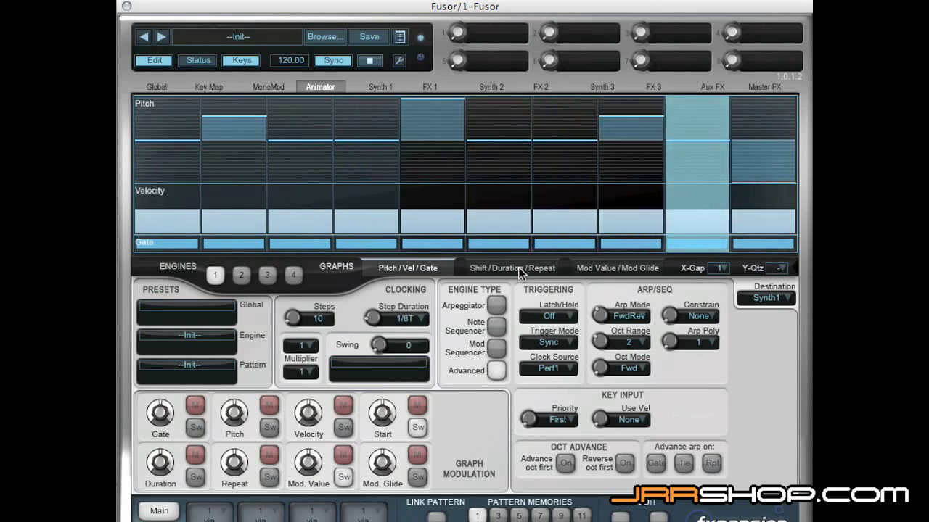
- Redraw the velocities of steps 1–6 and 8, and turn off two steps' gates to create rests
left_click(518, 267)
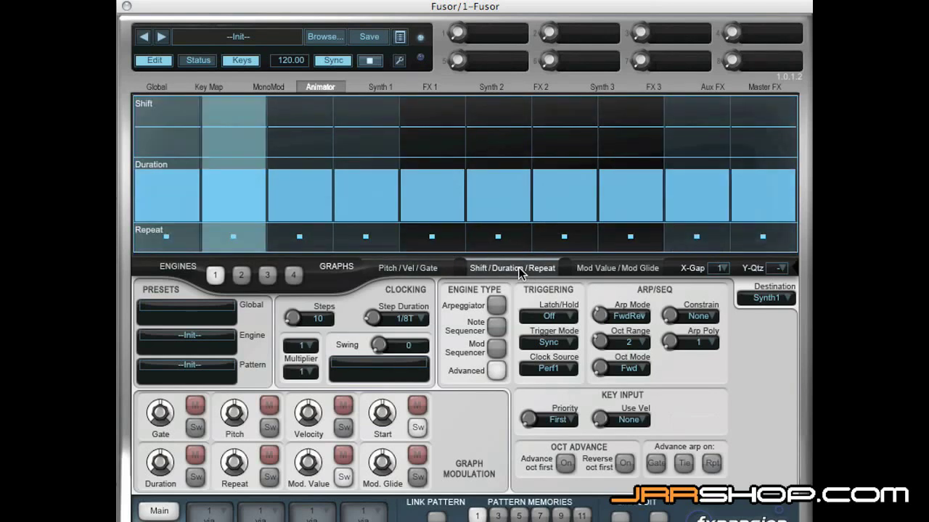
left_click(438, 269)
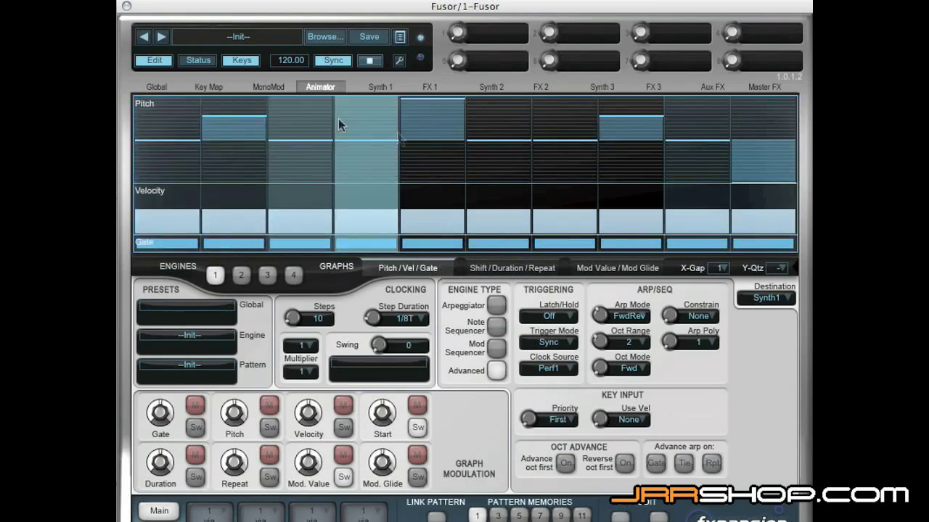
mouse_move(203, 223)
left_mouse_down()
mouse_move(172, 203)
mouse_move(348, 228)
mouse_move(392, 209)
mouse_move(441, 216)
mouse_move(584, 203)
mouse_move(640, 229)
mouse_move(700, 219)
left_mouse_up()
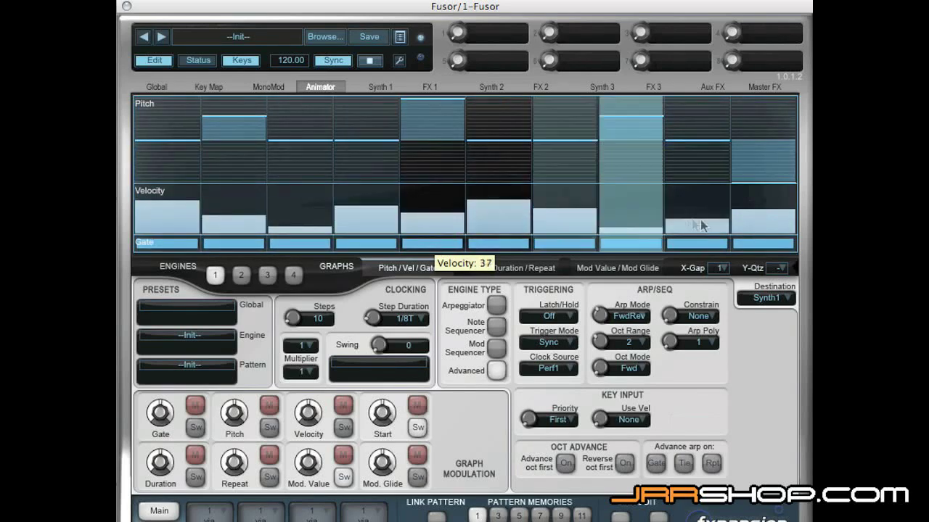
left_click_drag(763, 207, 630, 218)
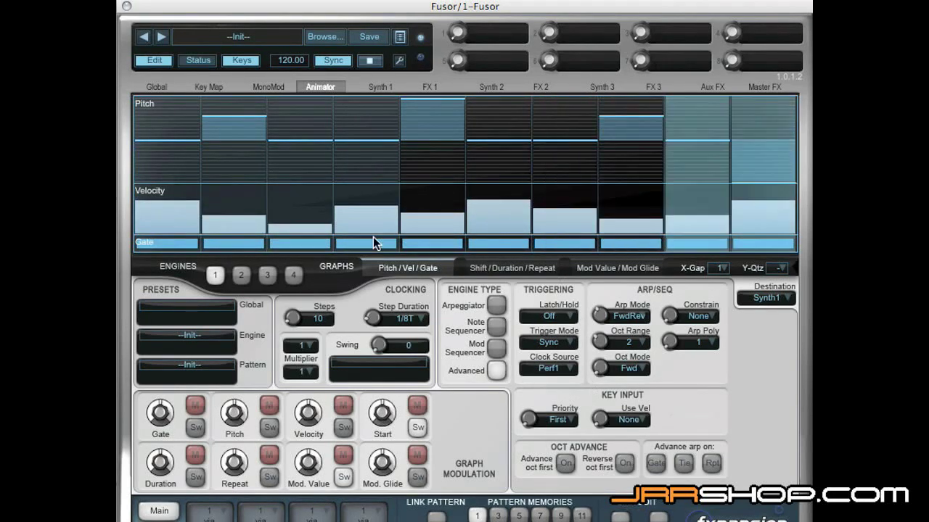
left_click(513, 244)
left_click(631, 245)
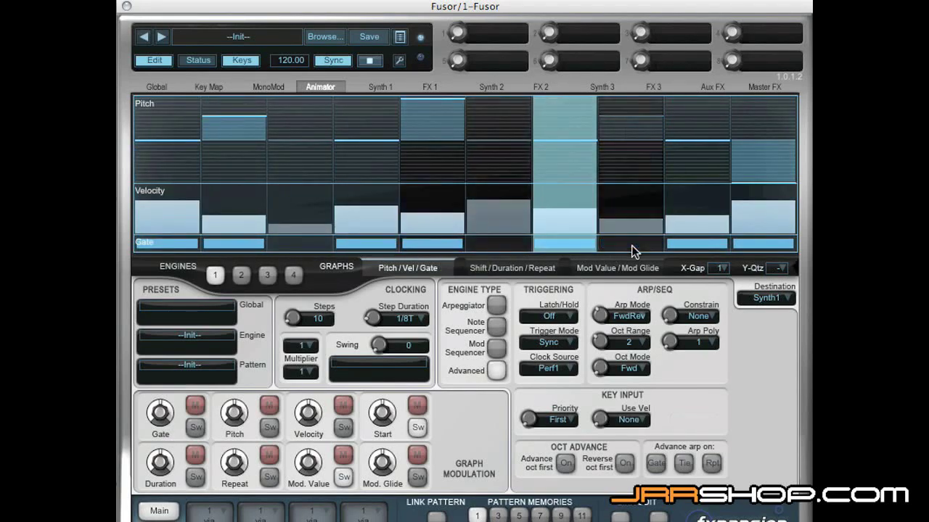
- Give steps 9 and 10 two repeats each, keep step 4 at one, and raise Oct Range to 3
left_click(521, 272)
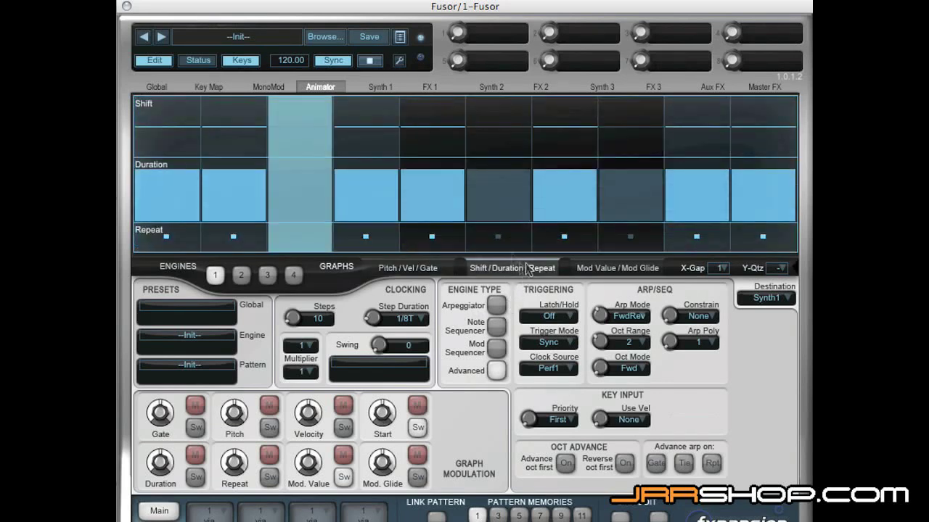
left_click(368, 231)
left_click(373, 241)
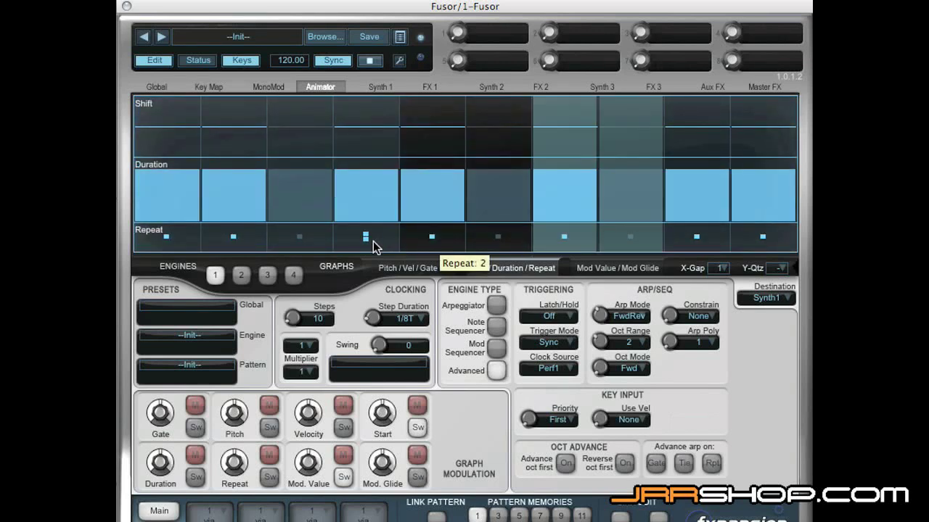
left_click(700, 234)
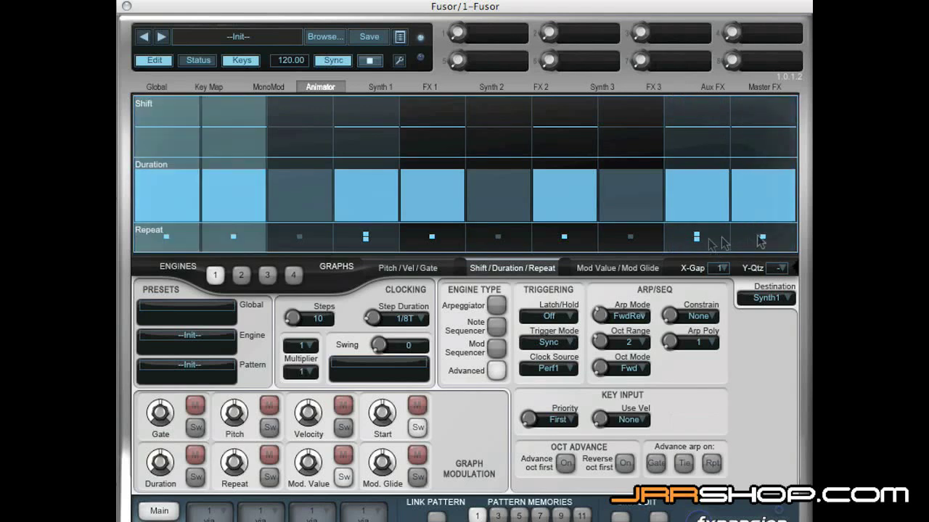
left_click(762, 236)
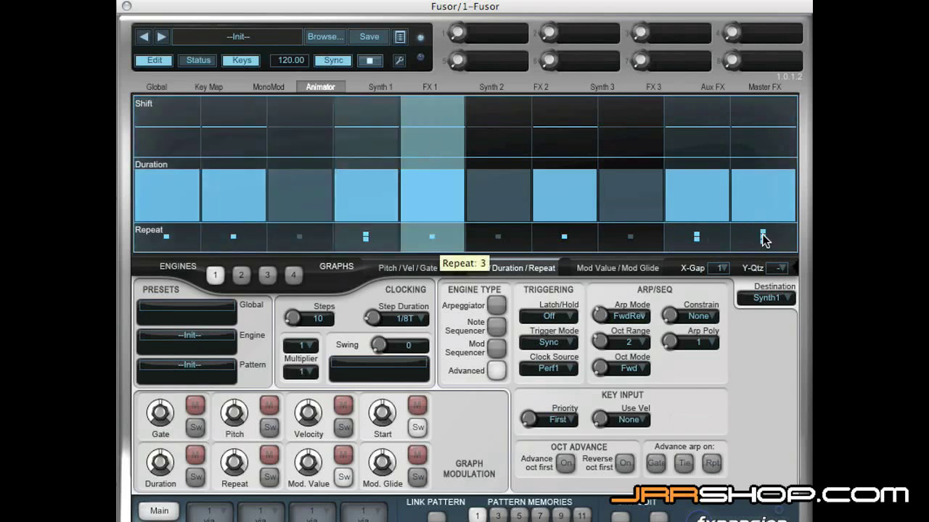
left_click(365, 251)
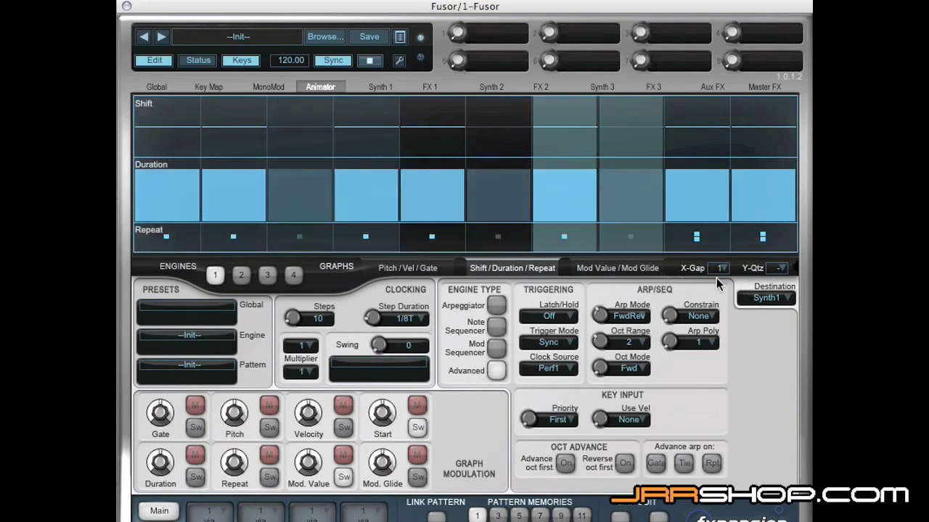
left_click(408, 268)
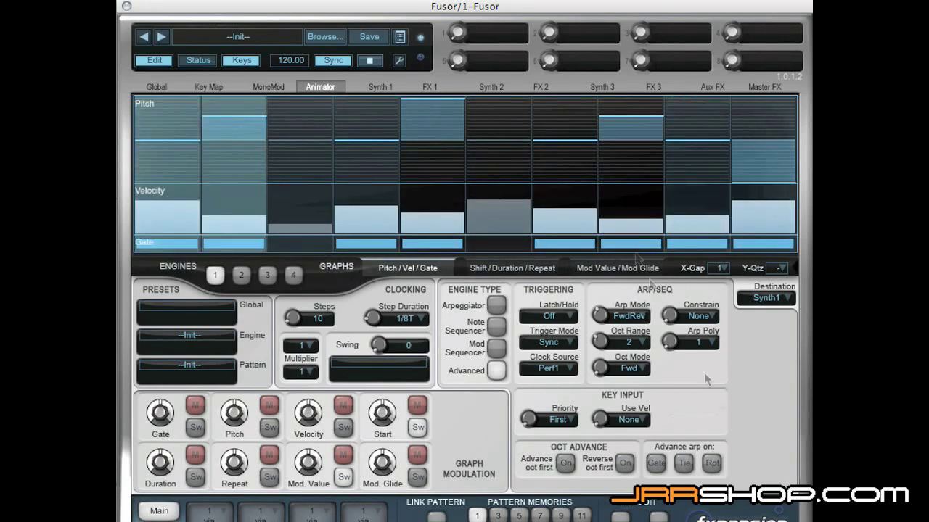
left_click_drag(599, 329, 598, 303)
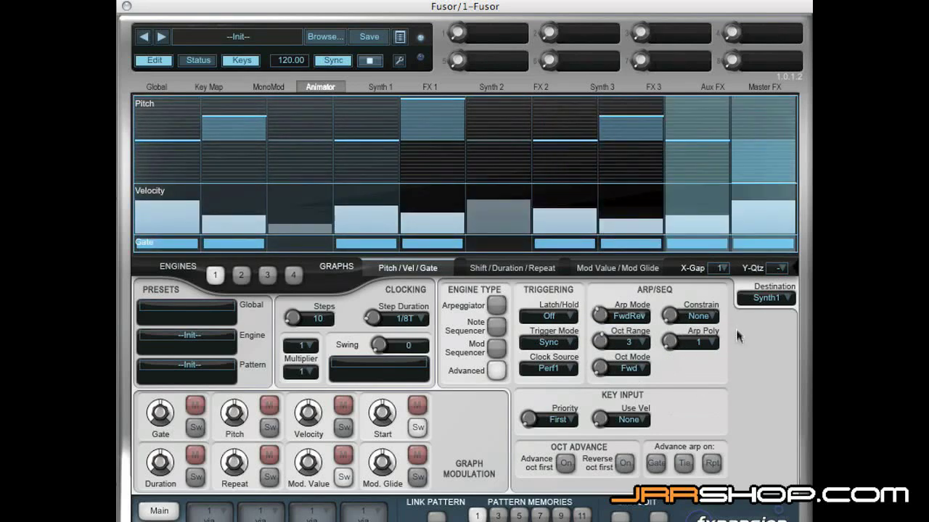
- Change the Arp Poly setting from 1 to 2 notes
left_click(708, 345)
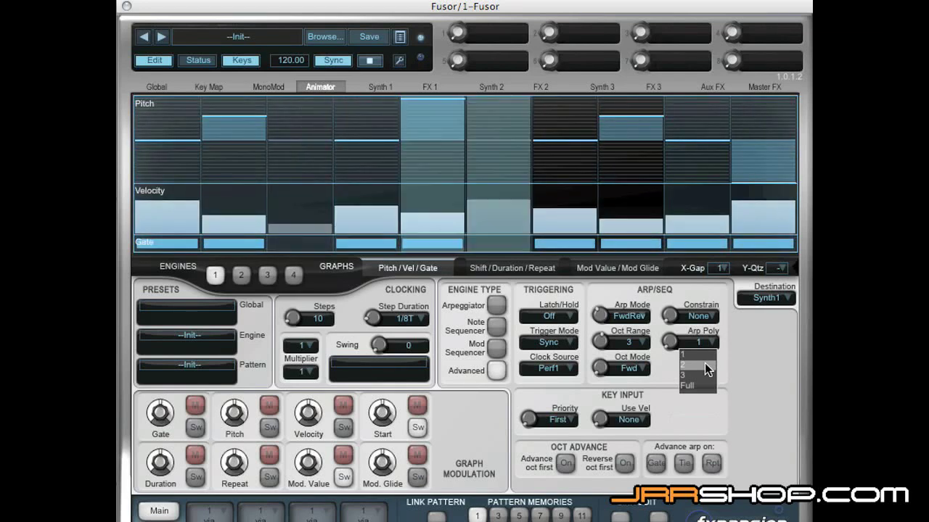
left_click(704, 365)
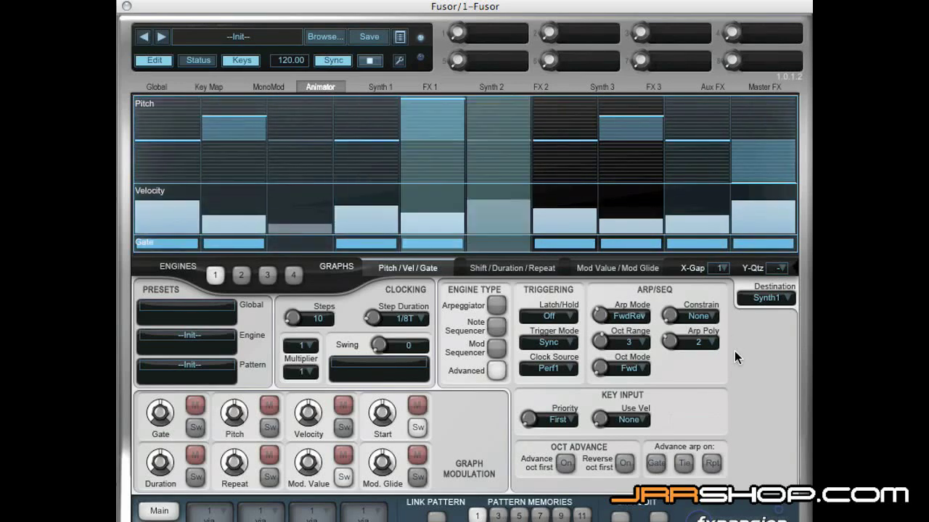
- Turn the Arp Mode and Oct Mode knobs to Random
mouse_move(674, 354)
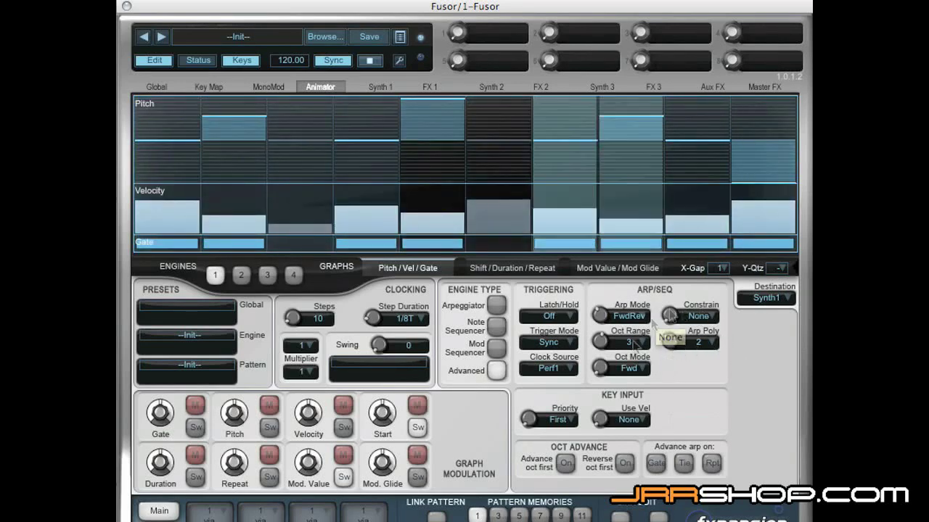
left_click_drag(600, 315, 599, 332)
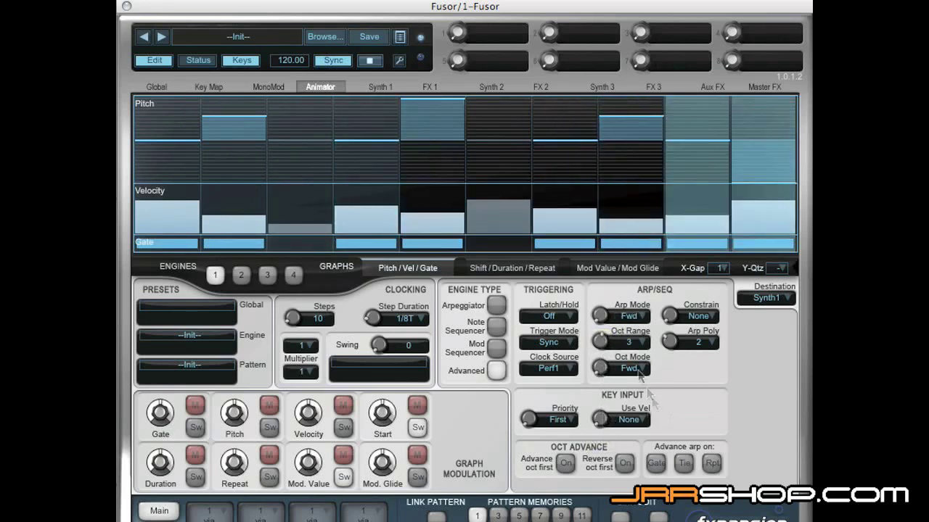
mouse_move(601, 370)
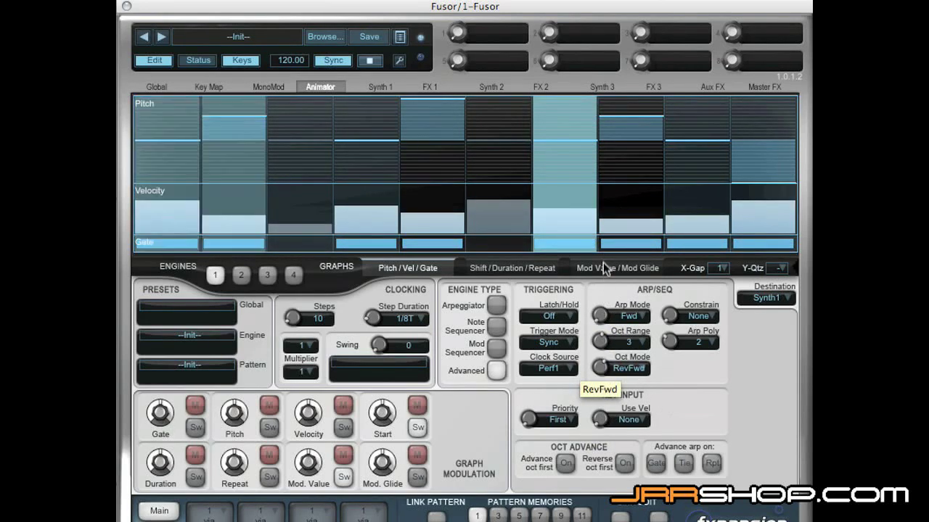
left_click_drag(605, 268, 610, 199)
mouse_move(604, 326)
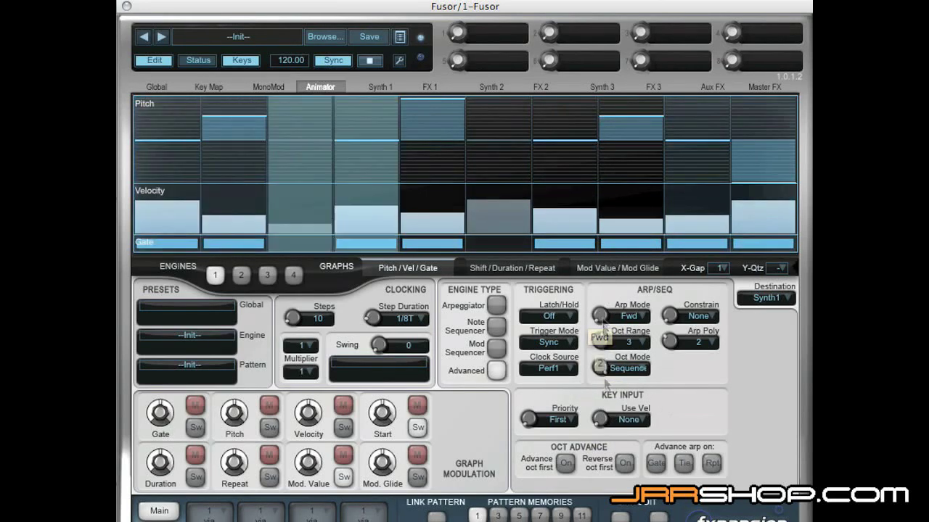
left_click_drag(606, 385, 606, 363)
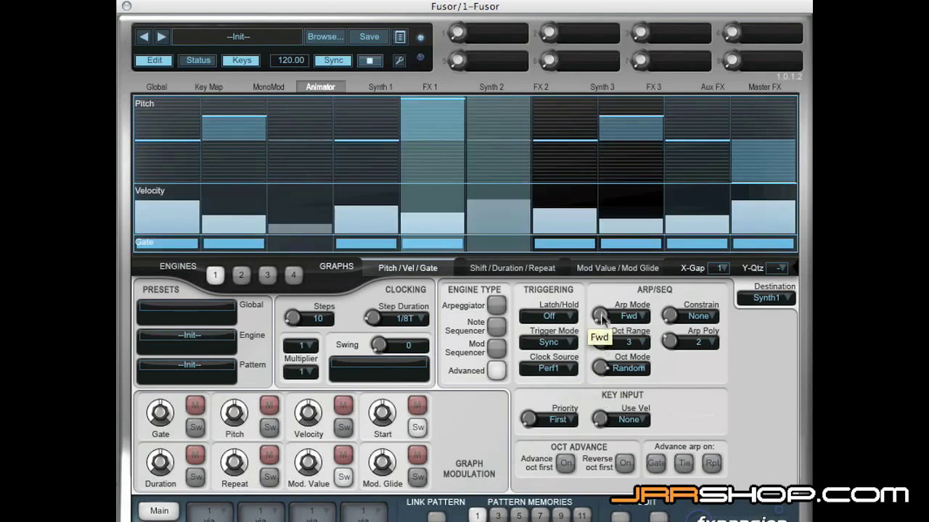
left_click_drag(602, 319, 617, 174)
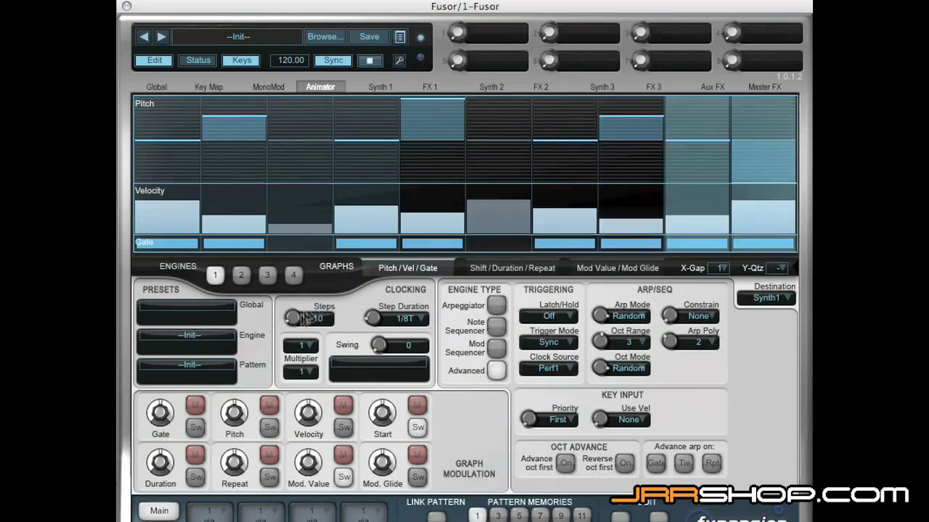
- Reduce the arpeggiator Steps knob from 10 to 8
left_click_drag(306, 319, 307, 328)
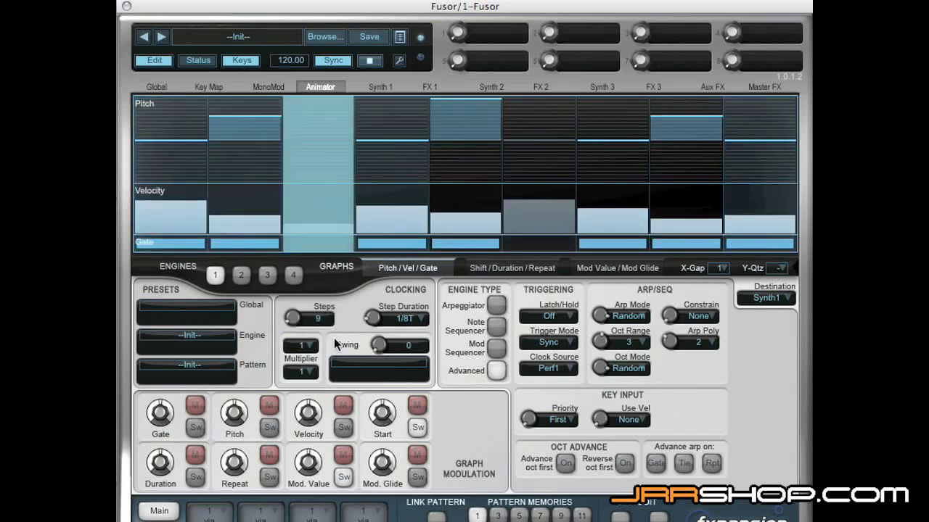
mouse_move(292, 322)
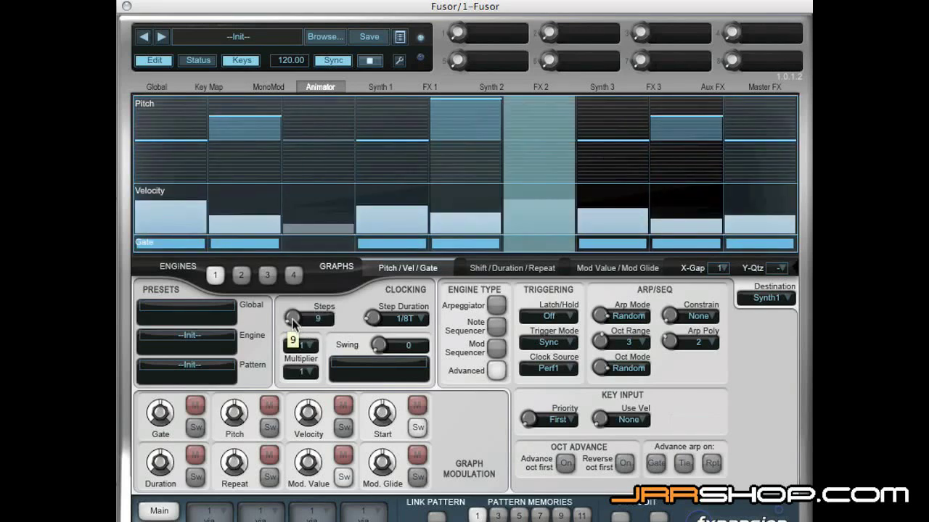
left_click_drag(292, 322, 294, 330)
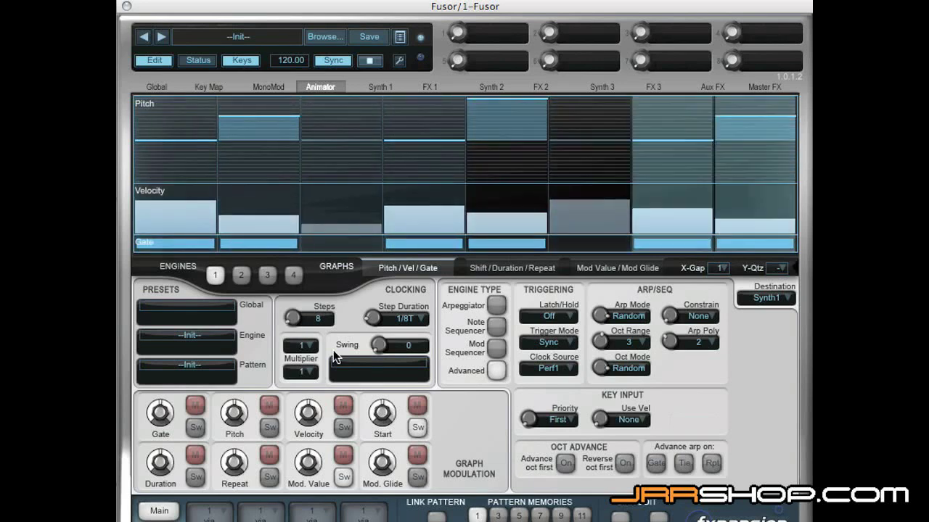